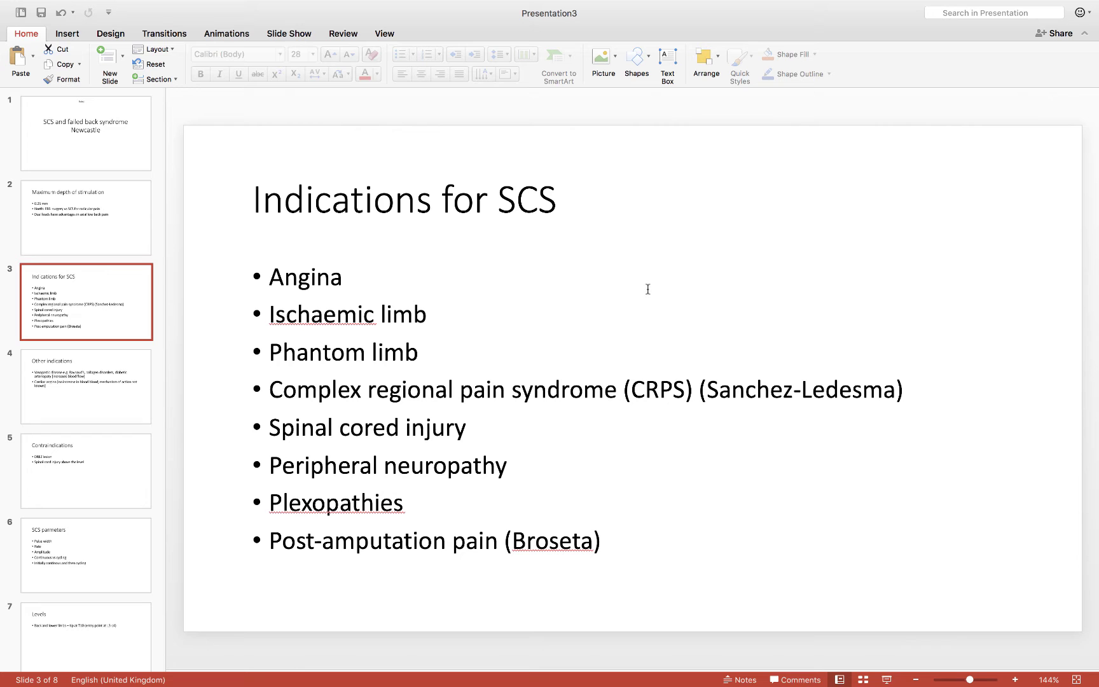
Step: Switch to EndNote X8 and copy the Green 2013 brain oxygen reference from the pbo2 library
key(super+Tab)
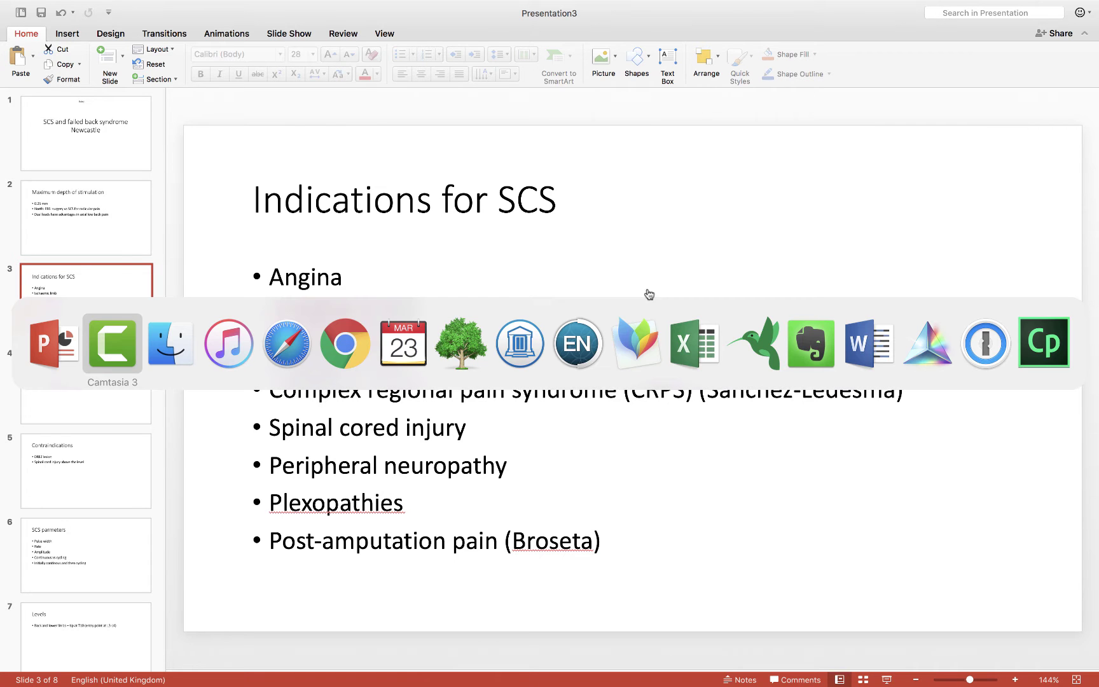
key(Tab)
key(Tab)
key(Tab)
key(Tab)
key(Tab)
key(Tab)
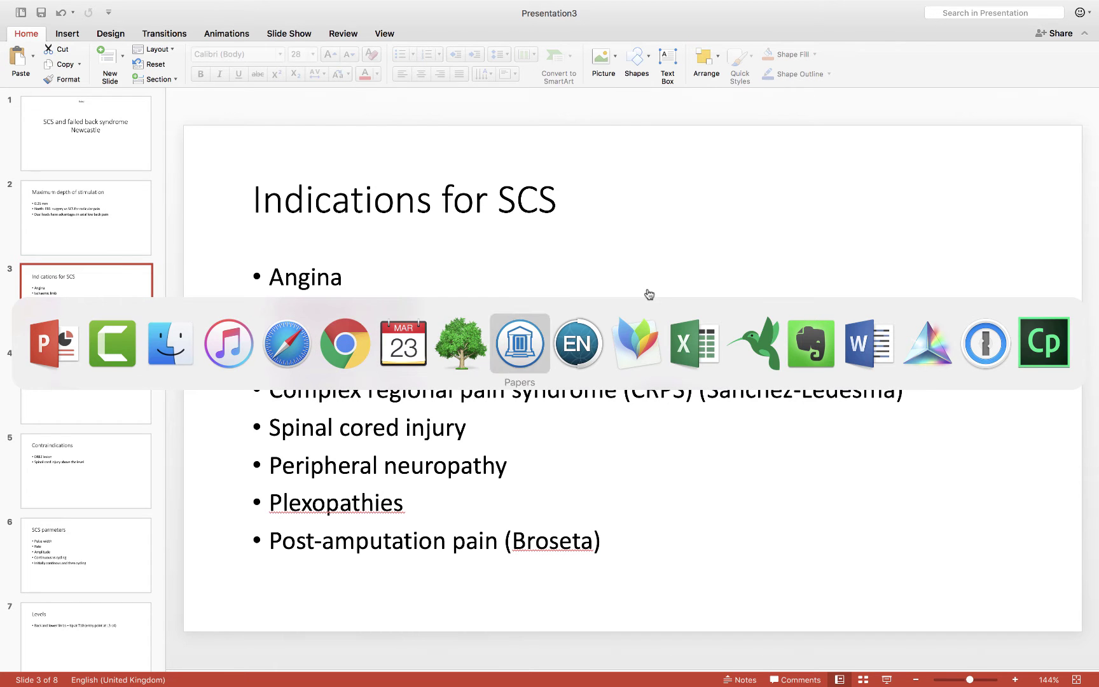
key(Tab)
key(super+Tab)
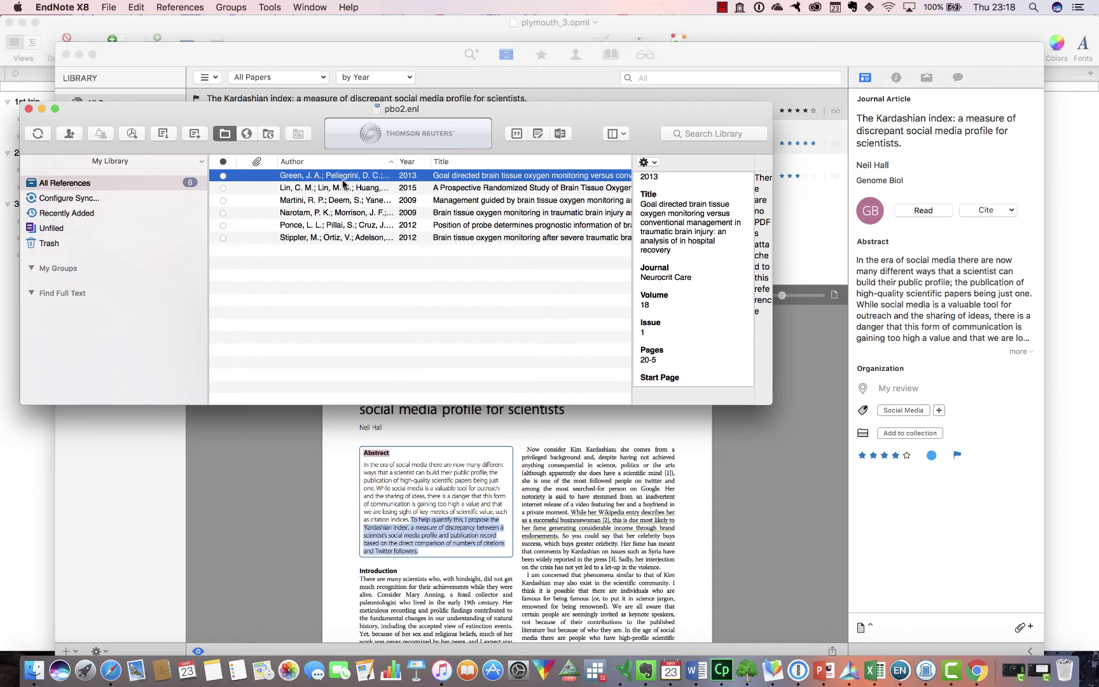
right_click(345, 179)
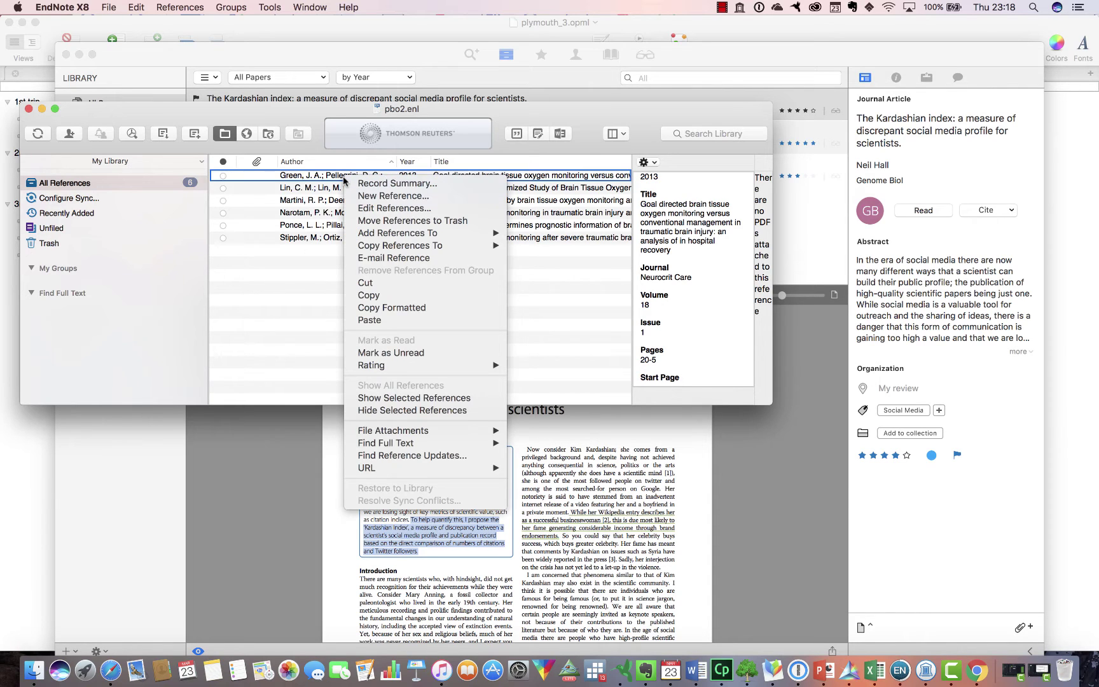
click(373, 297)
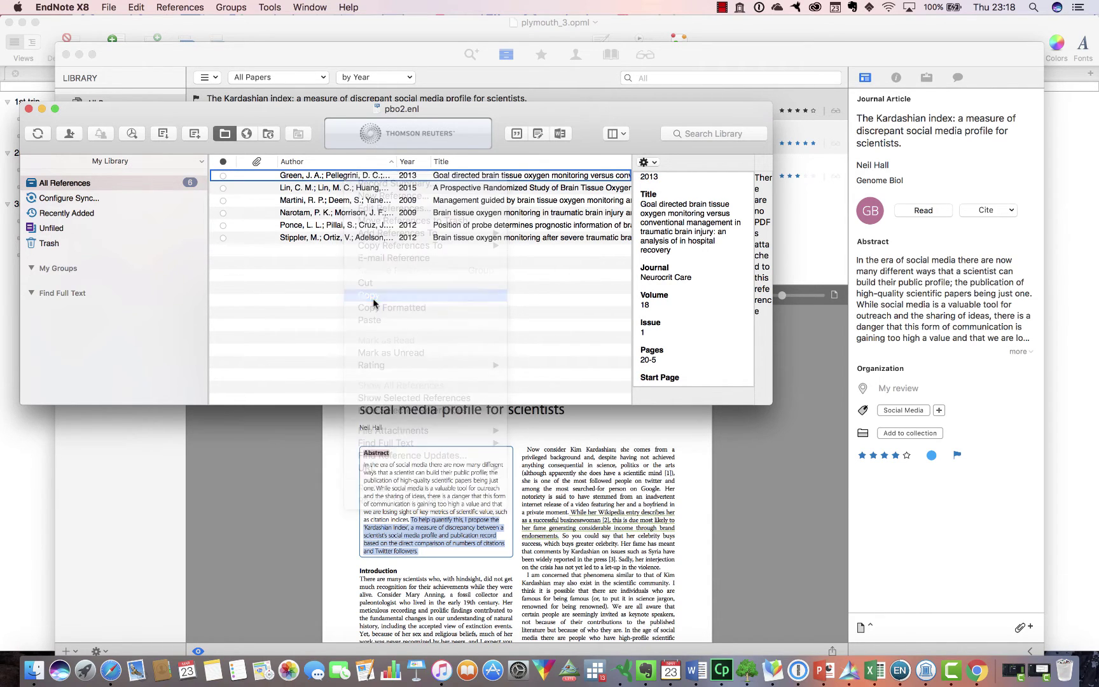
Step: Paste the temporary citation {Green, 2013 #1} at the end of the 'Ischaemic limb' bullet
click(822, 675)
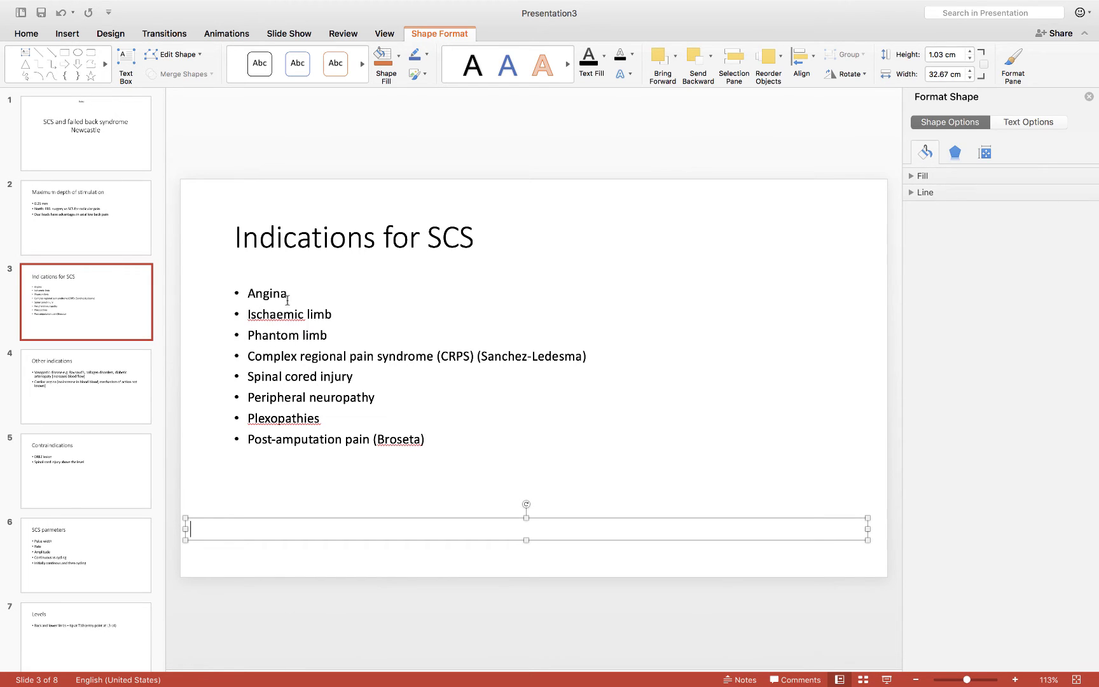
click(339, 316)
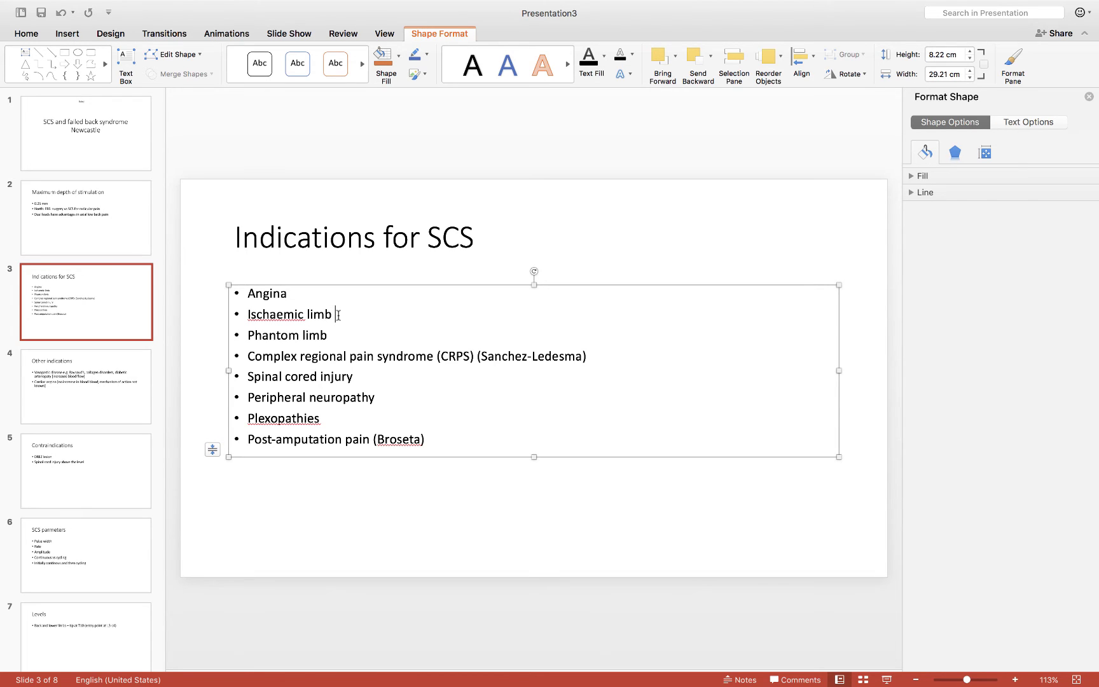
key(ctrl+v)
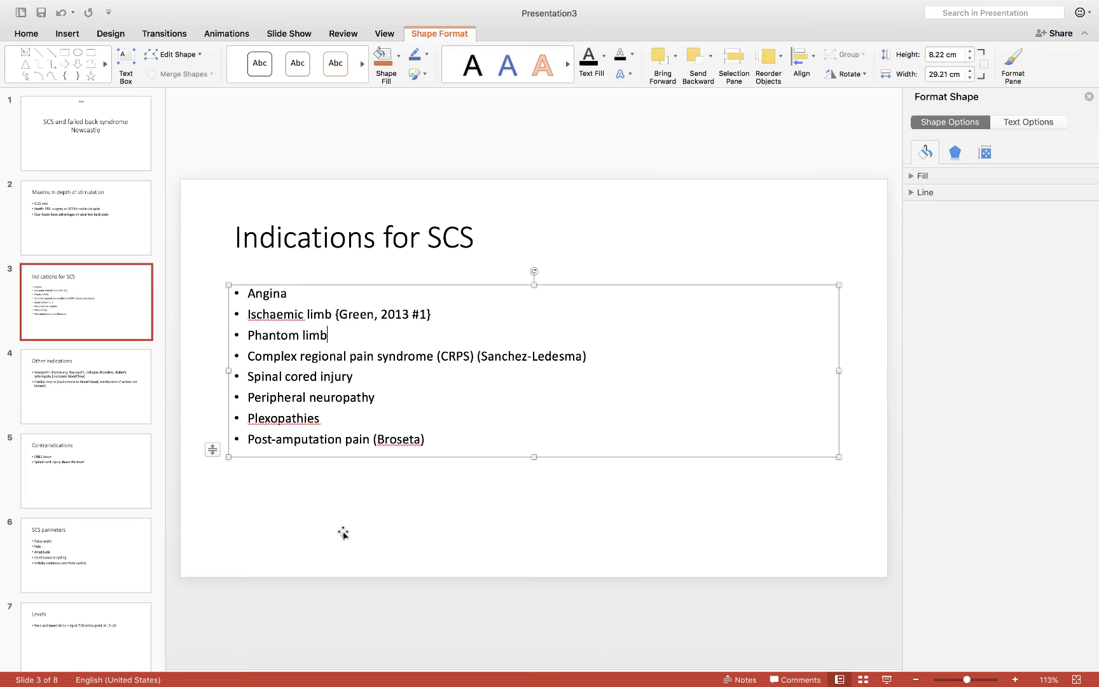
key(super+Tab)
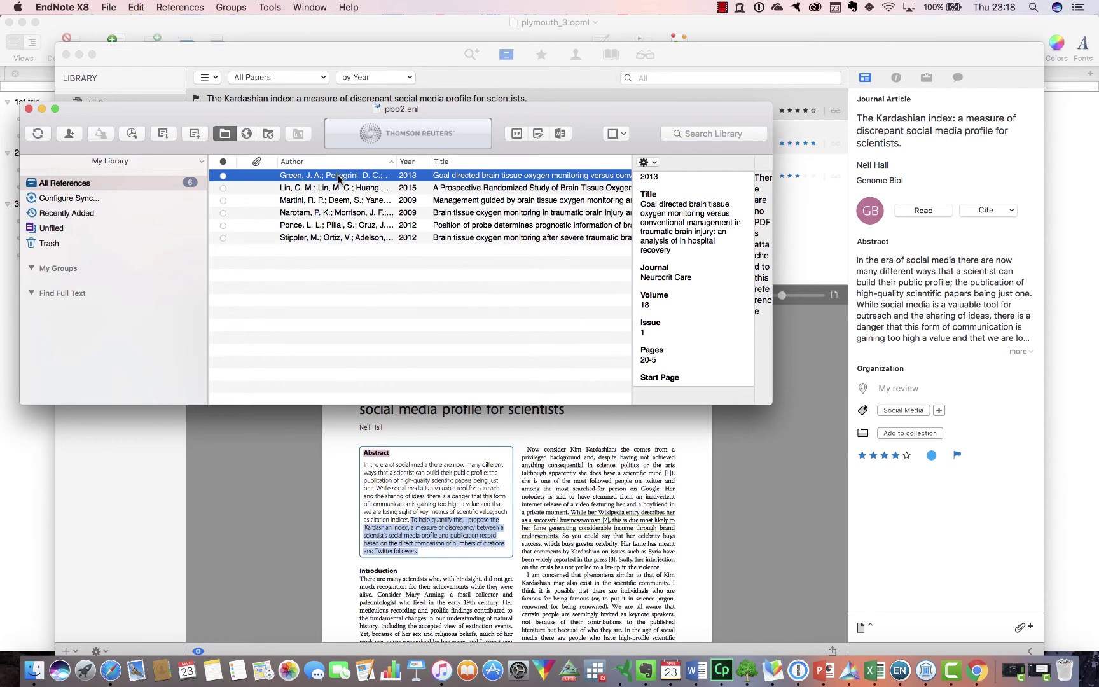
Step: Use Copy Formatted on the Green 2013 reference in the pbo2 library
right_click(339, 178)
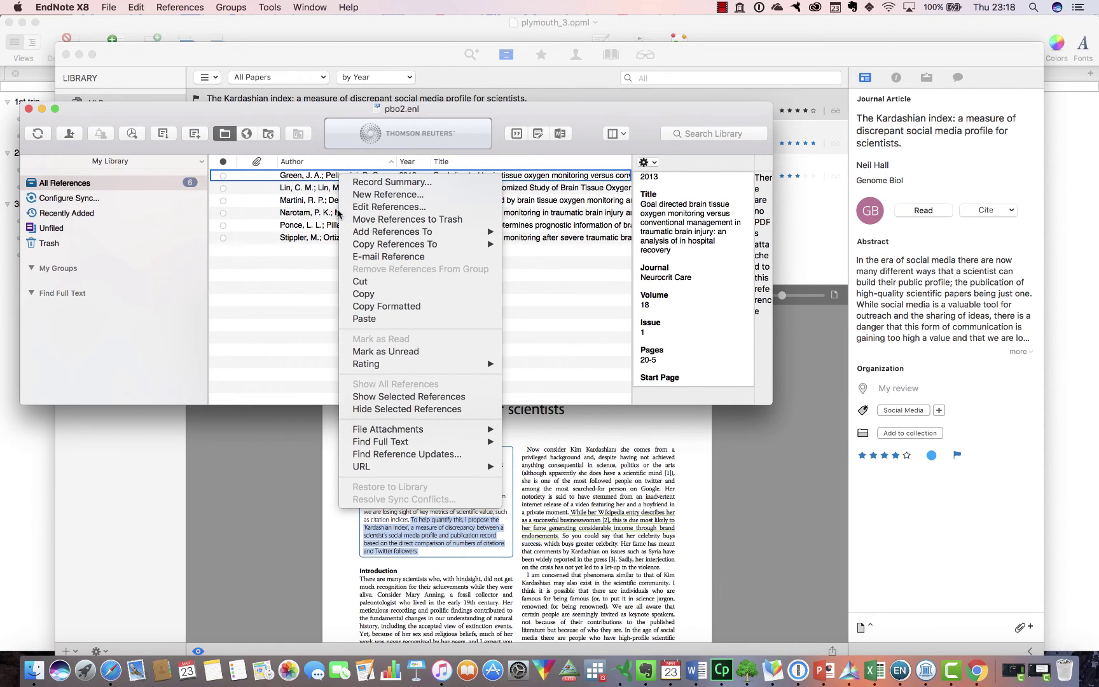
click(365, 308)
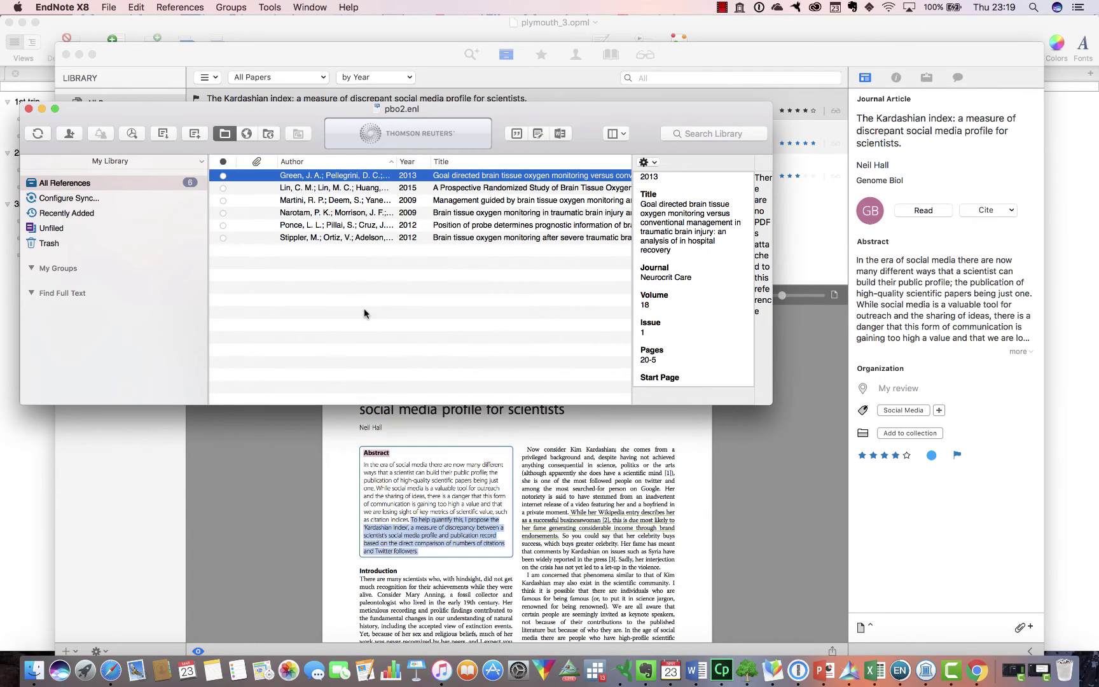
Step: Paste the formatted Green et al. 2013 Neurocrit Care entry into the empty bottom text box
click(824, 671)
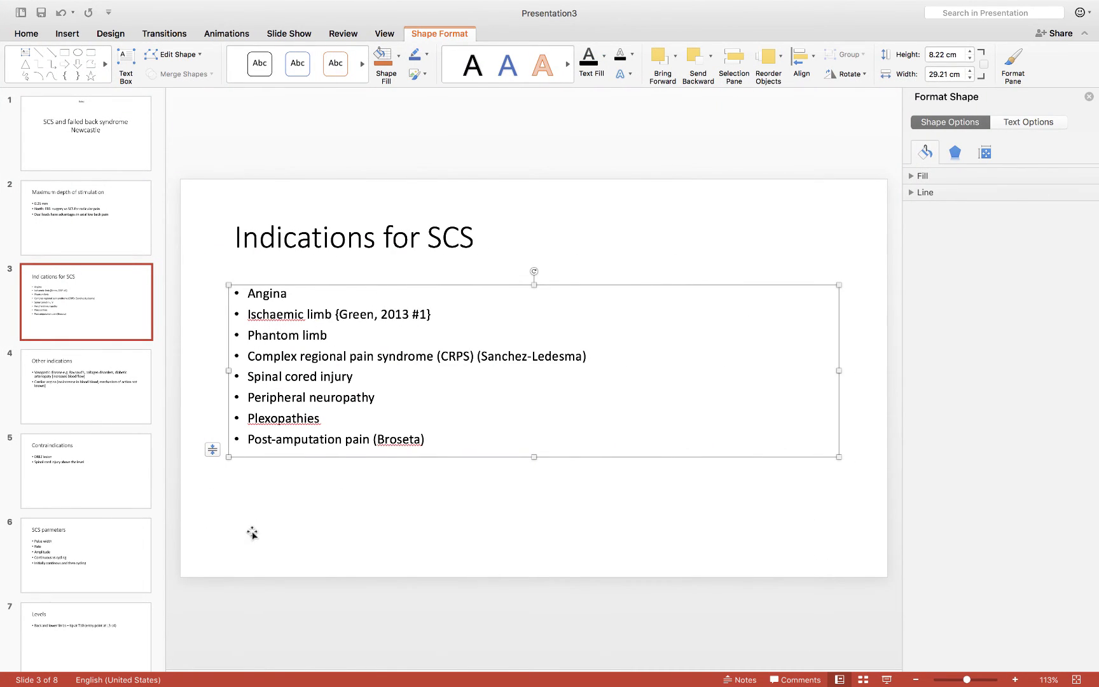
click(252, 532)
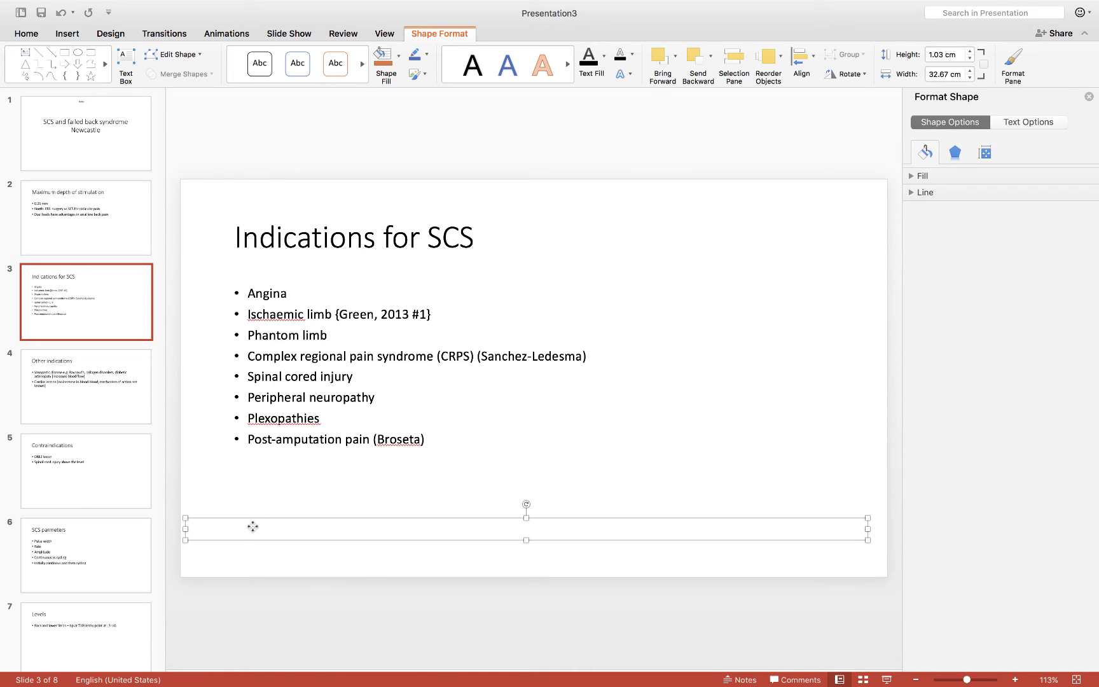
key(super+v)
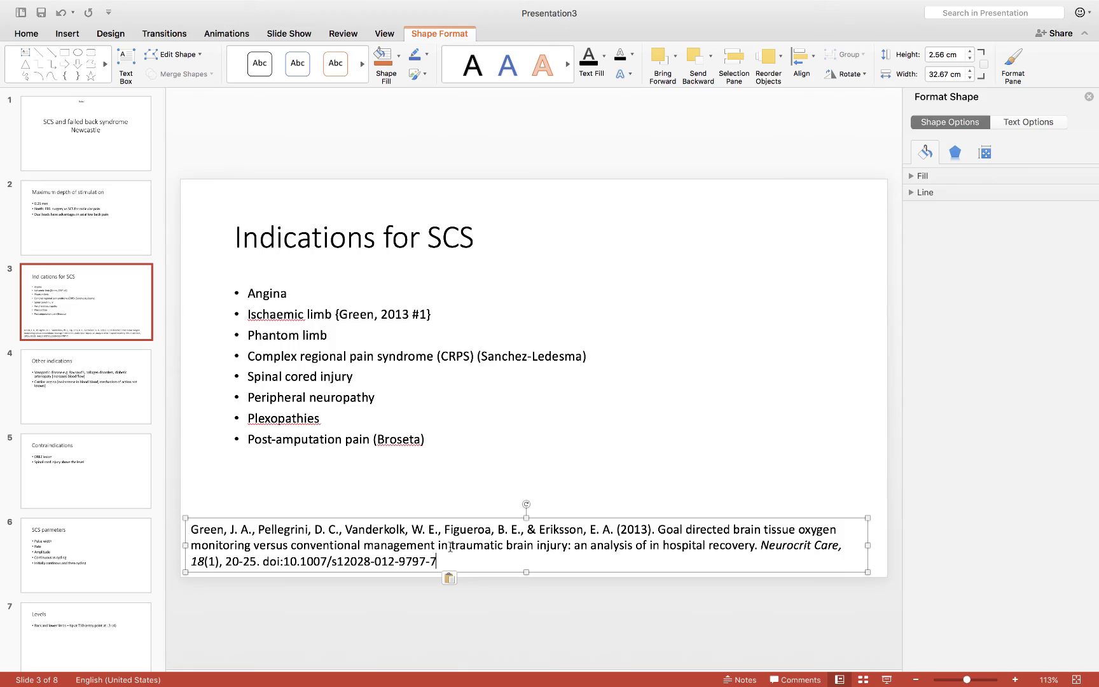
key(ctrl+Right)
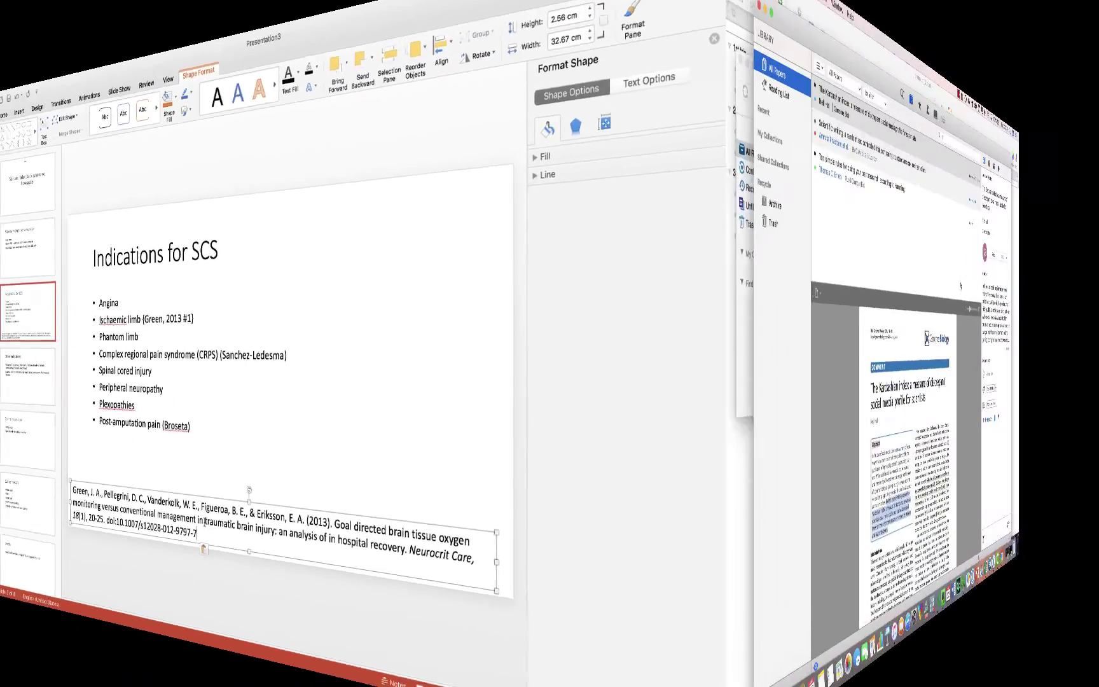